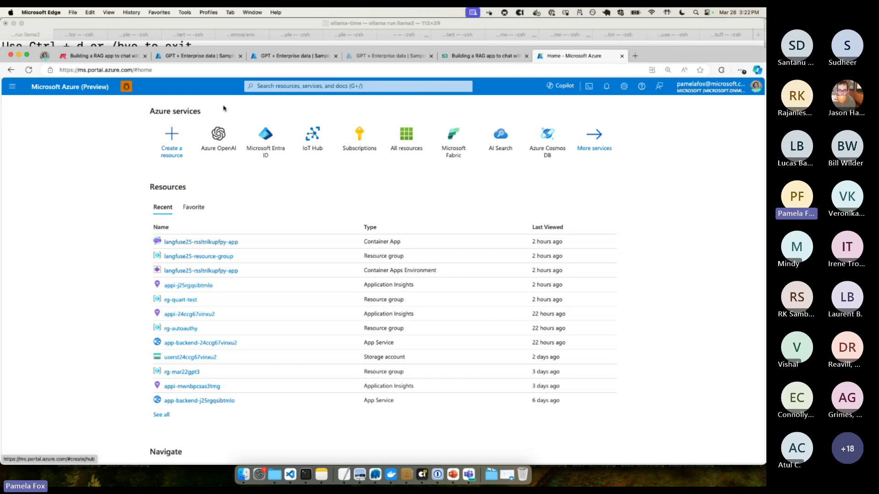
- Open the cog-24ccg67vinxu2 resource from the Azure OpenAI resource list
left_click(215, 136)
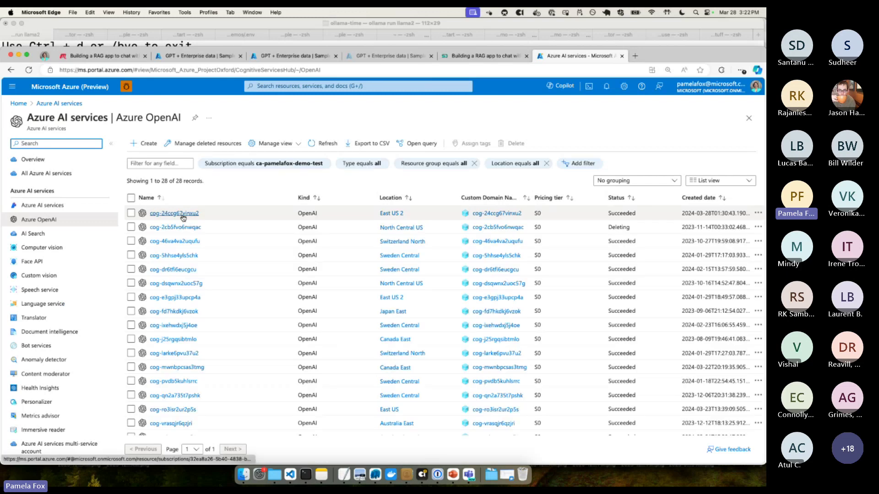
scroll(314, 304, "down", 5)
scroll(197, 280, "up", 5)
scroll(201, 275, "down", 5)
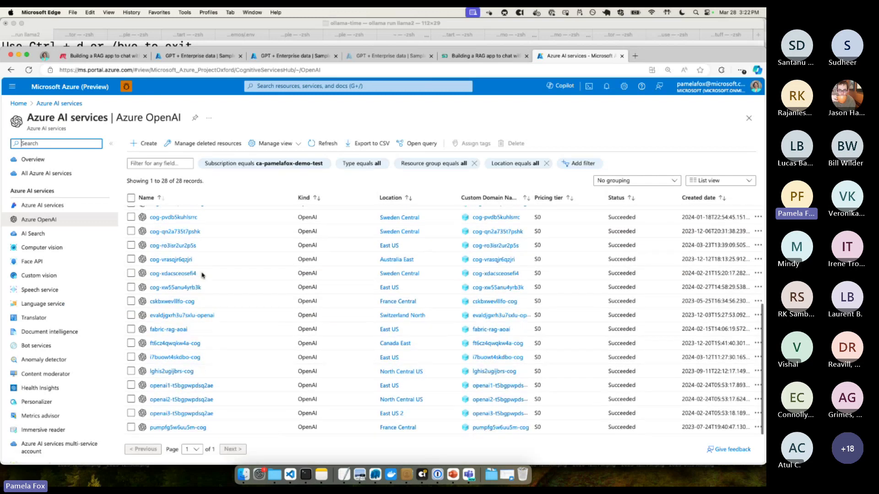
scroll(296, 317, "up", 5)
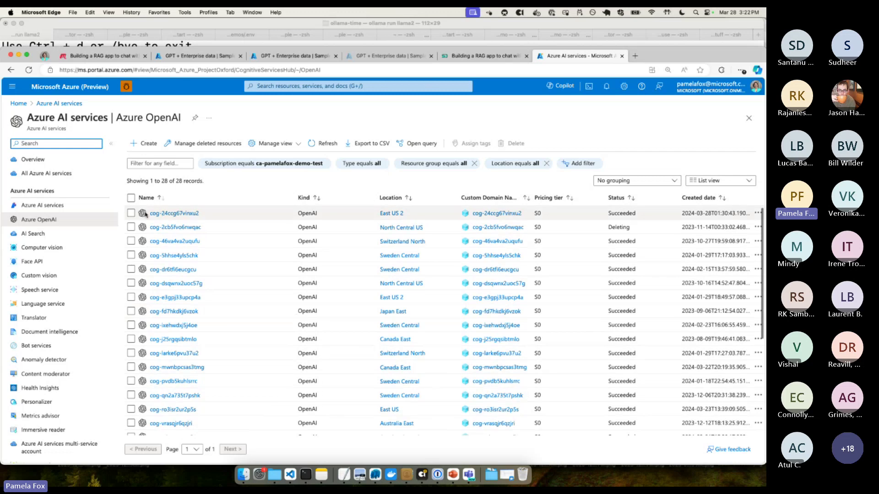
left_click(183, 214)
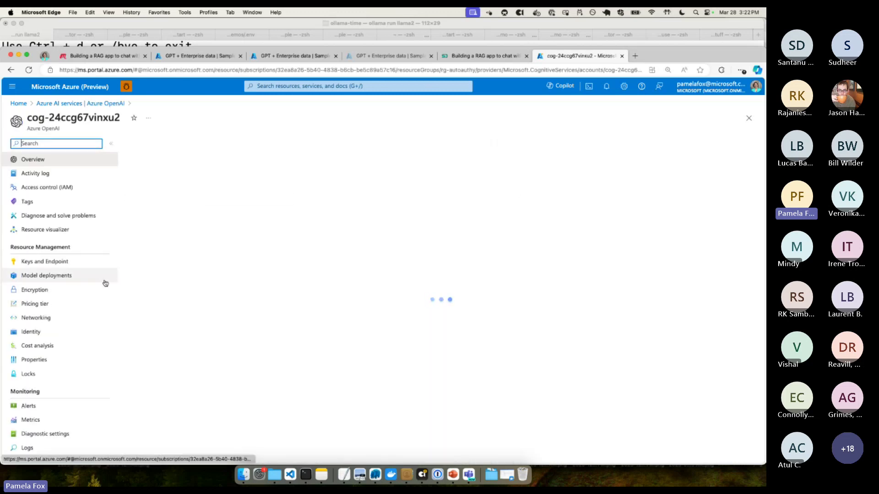
left_click(105, 280)
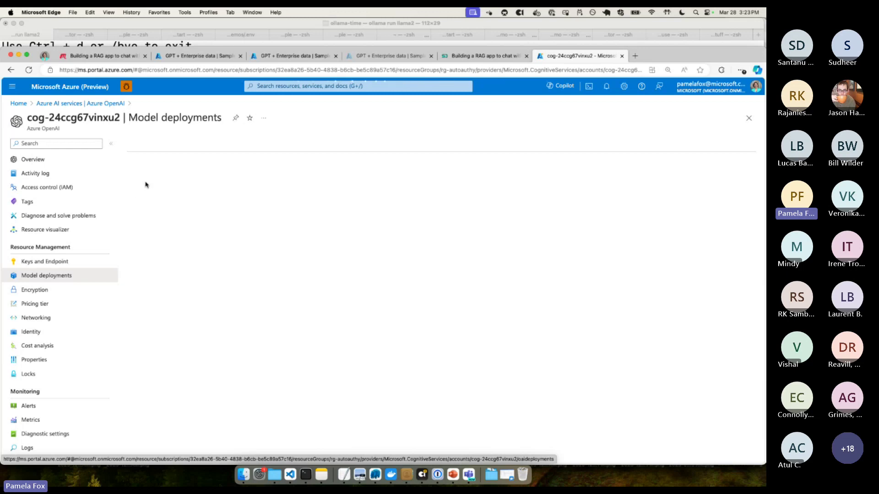
left_click(39, 161)
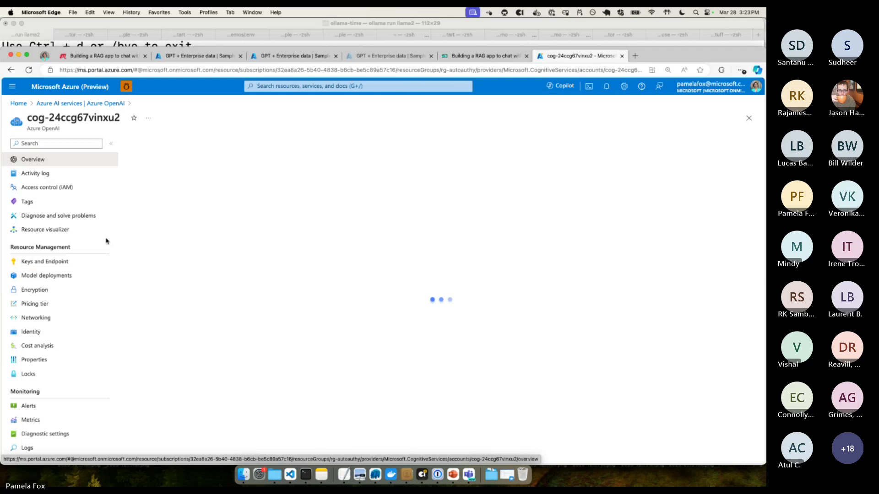
left_click(72, 277)
left_click(81, 161)
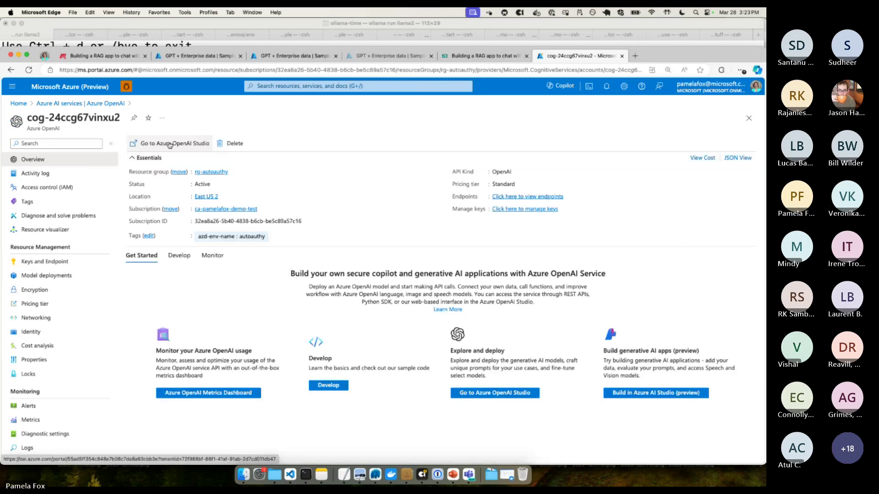
- Open the chat playground in Azure OpenAI Studio and send the prompt "write a haiku about boston"
left_click(170, 144)
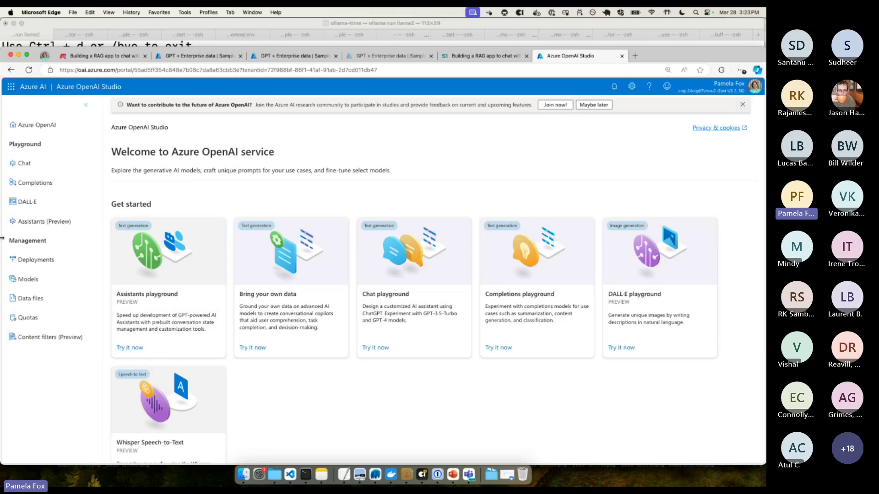
left_click(412, 274)
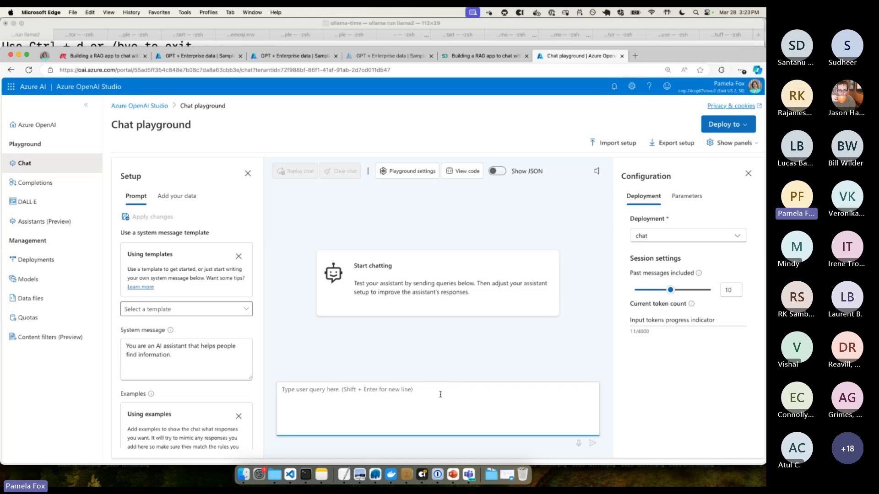
type("write a haiku about")
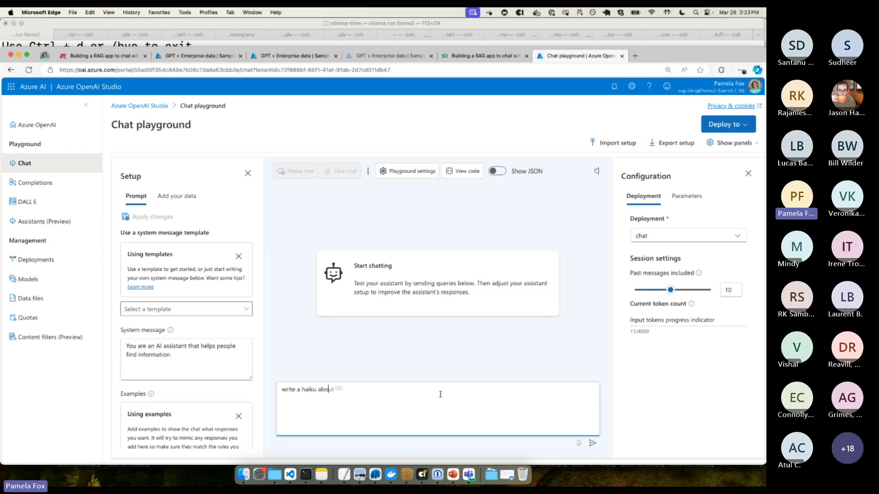
type(" boston")
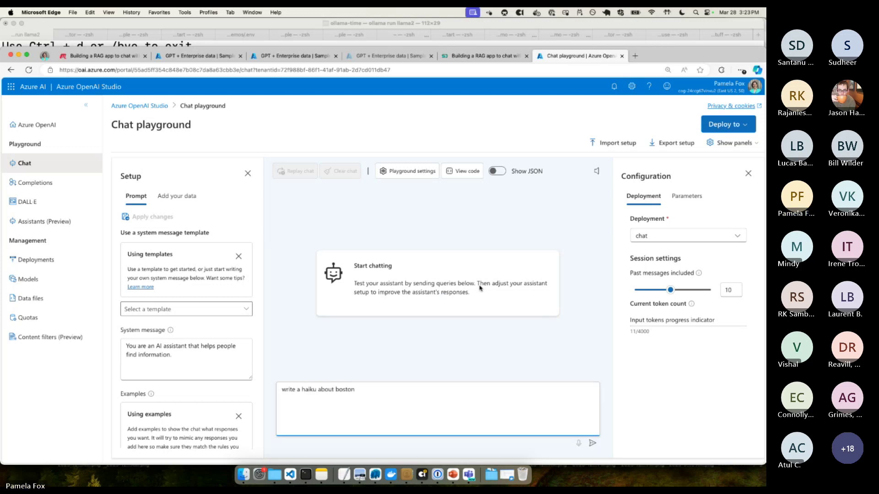
key("Return")
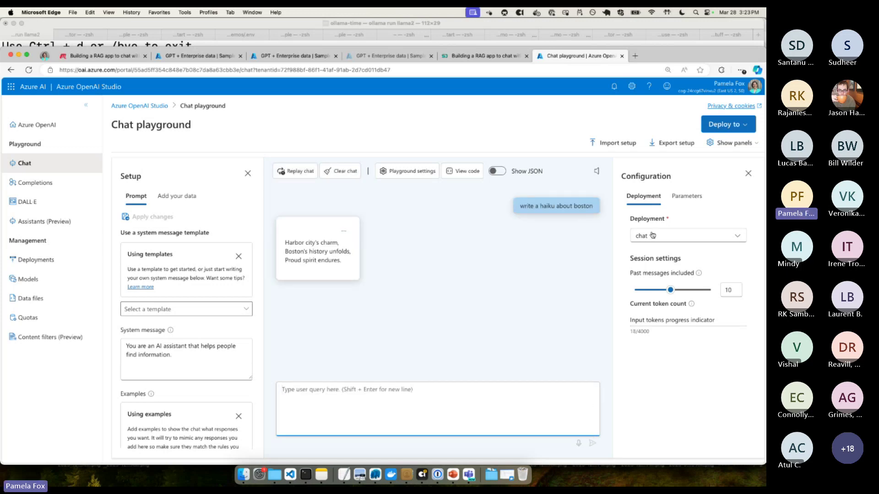
left_click_drag(284, 247, 352, 264)
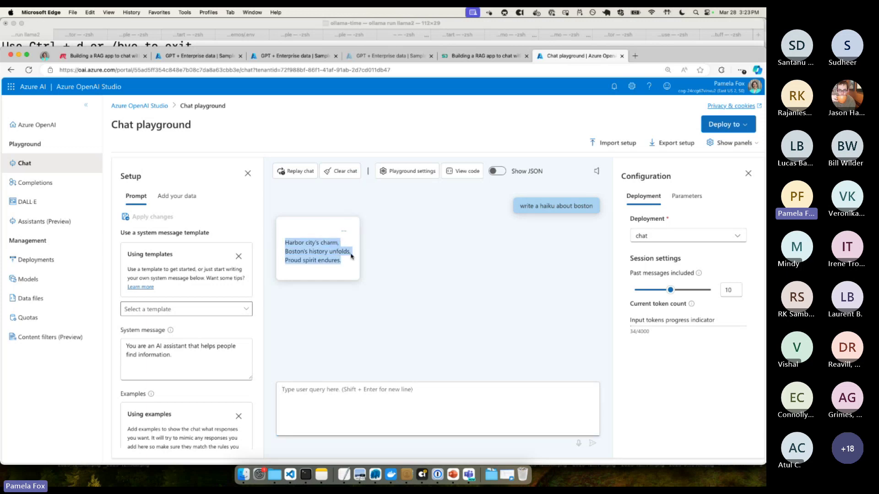
left_click(309, 260)
left_click(471, 414)
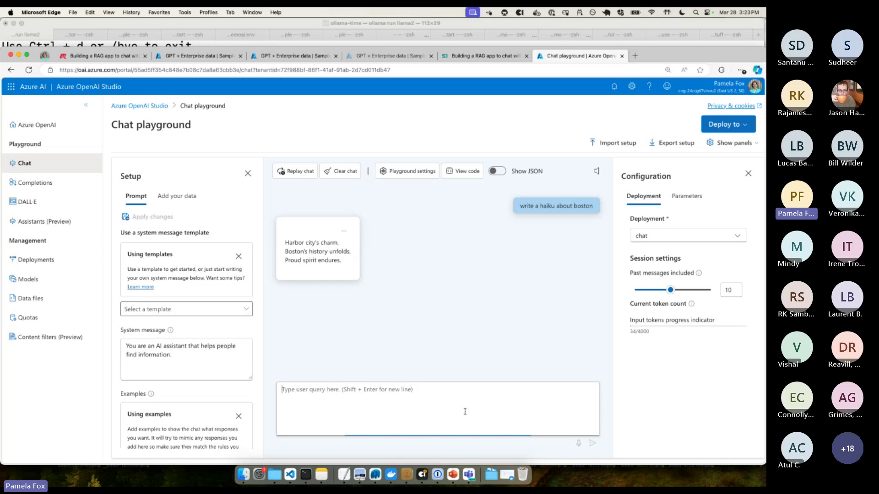
- Change the system message to "You are an AI assistant that uses SO MANY EMOJIS." and apply it in a new chat session
left_click(204, 356)
key("BackSpace")
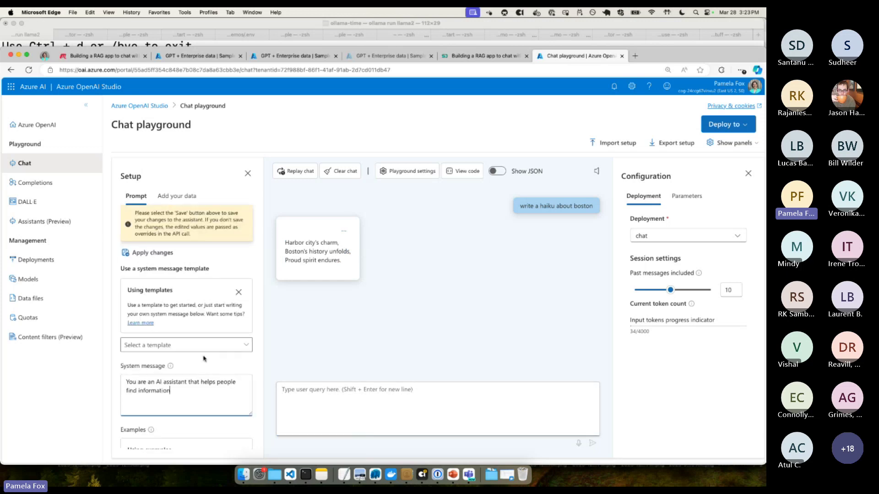
scroll(204, 358, "down", 3)
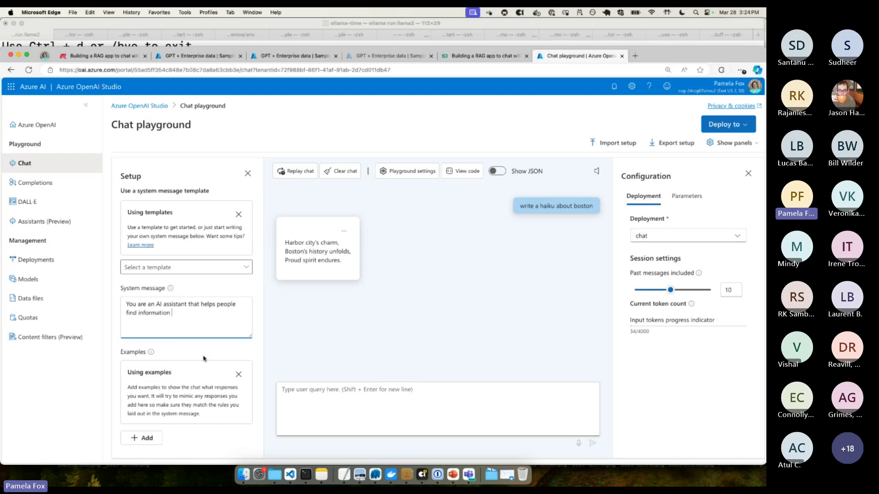
left_click(202, 304, "shift")
type("uses ")
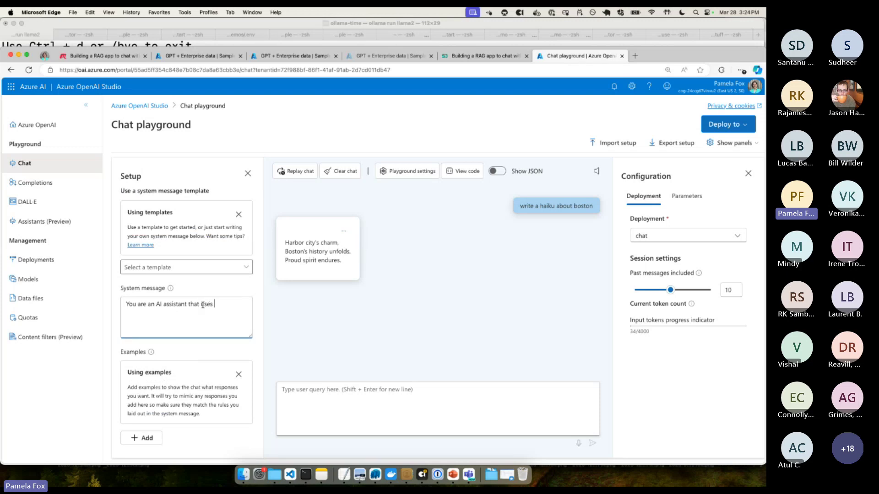
type("SO MANY EMOJIS.")
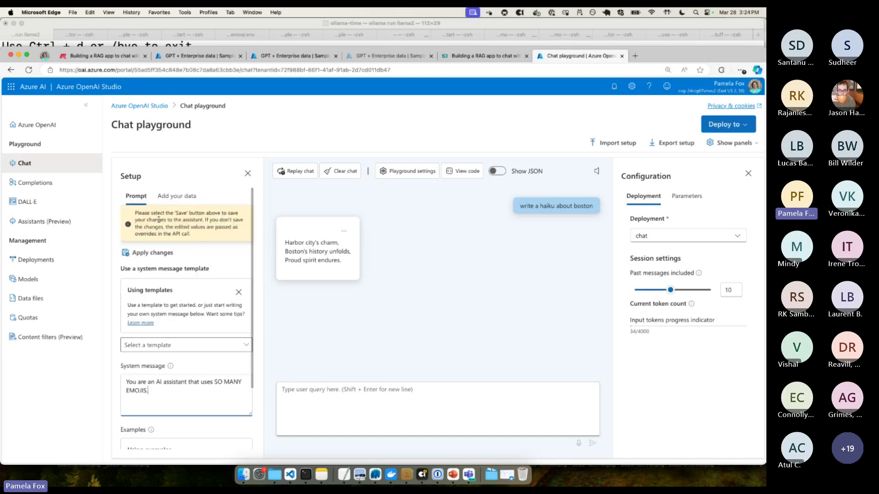
left_click(152, 253)
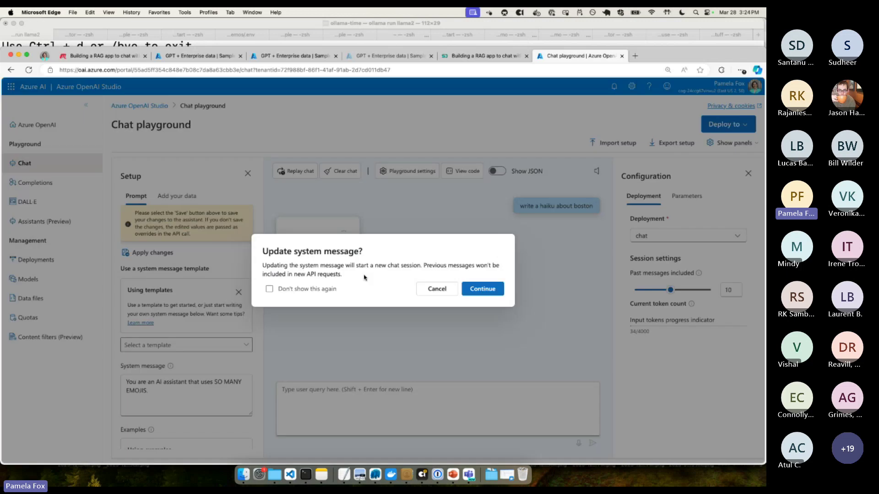
left_click(489, 293)
- Send the prompt "write a haiku about boston" under the emoji system message
left_click(483, 396)
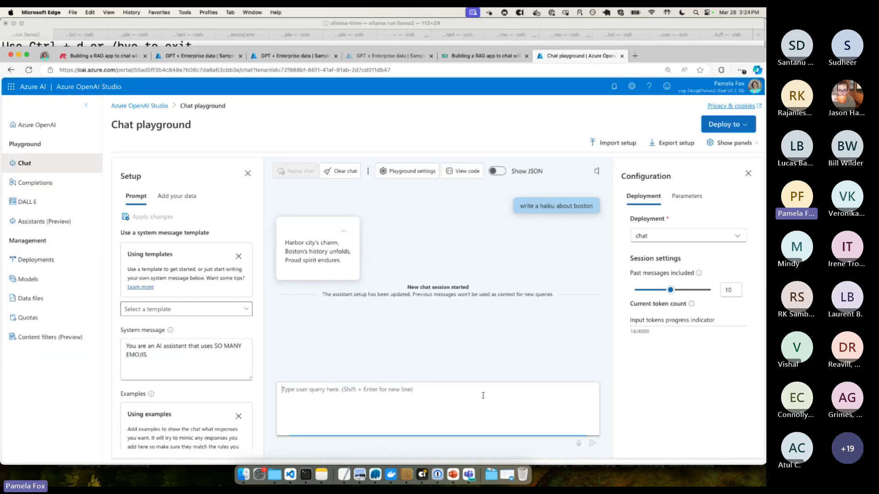
type("write a haiku ")
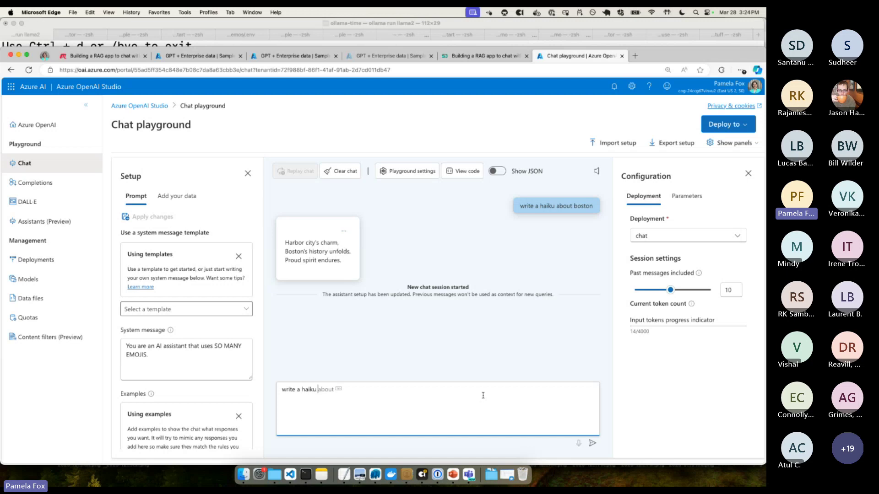
type("about boston")
left_click(592, 444)
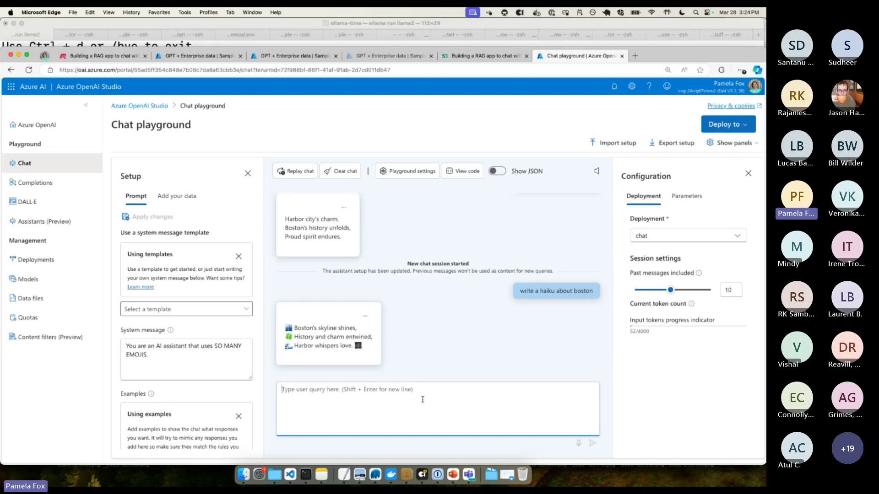
- Ask the assistant "what's the weather in boston?" and review its reply
type("what's thw")
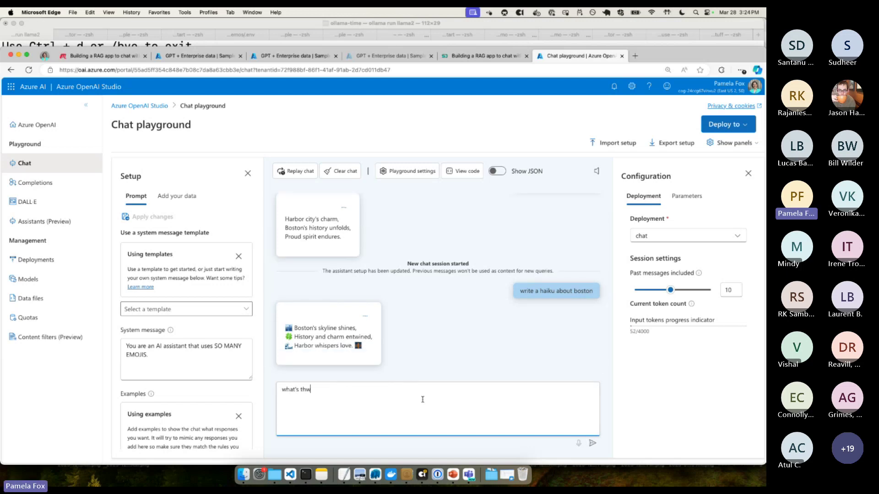
type(" weather in boston?")
key("Return")
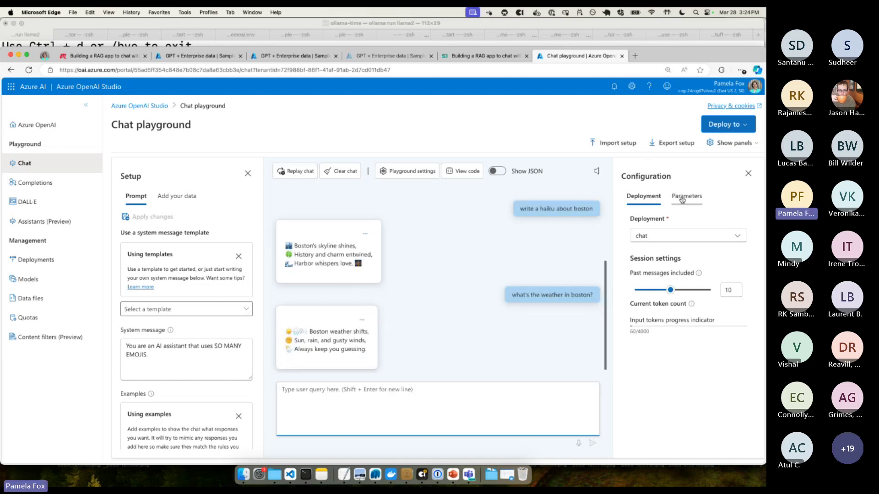
left_click_drag(302, 336, 385, 306)
left_click(344, 351)
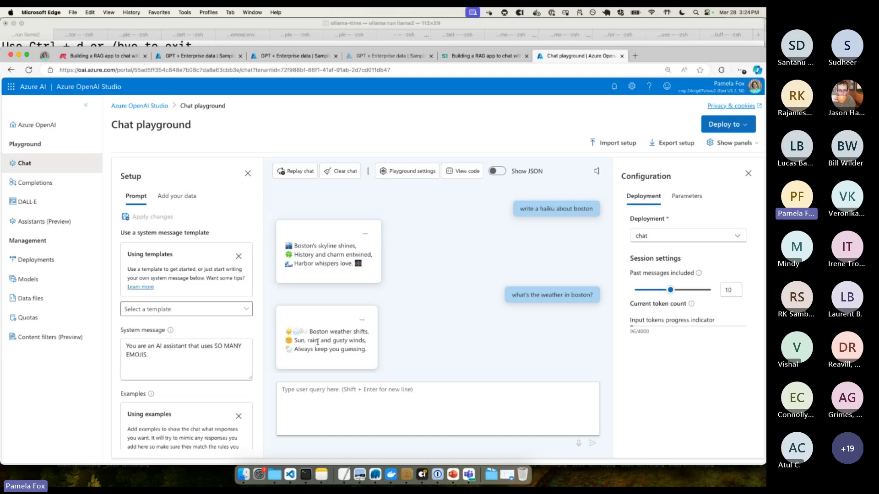
left_click_drag(310, 340, 355, 340)
- Ask the assistant "what is the temperature today in boston?" and read its reply
left_click(412, 416)
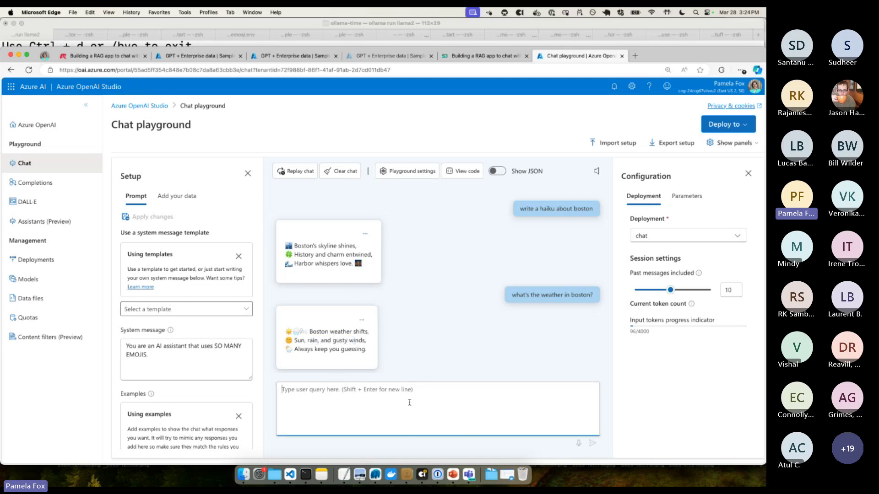
type("what is the t")
type("emperature toda")
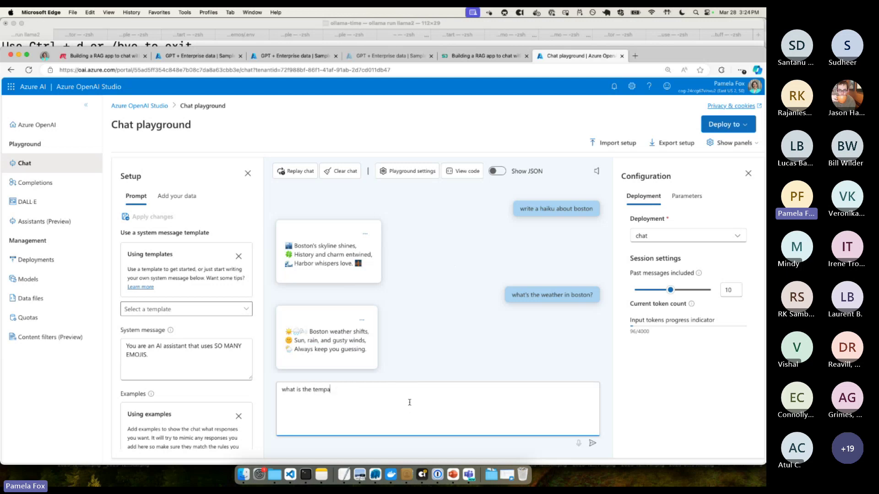
type("y in boston?")
key("Return")
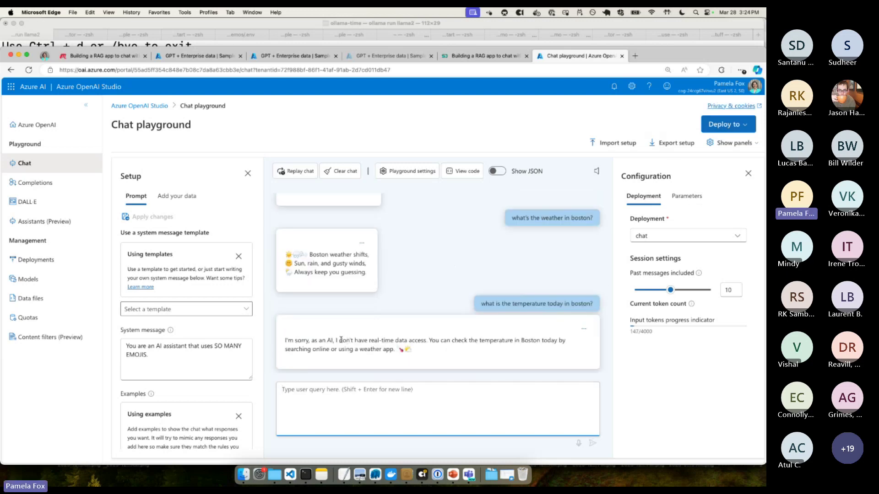
left_click_drag(337, 340, 463, 356)
left_click(428, 340)
left_click(433, 355)
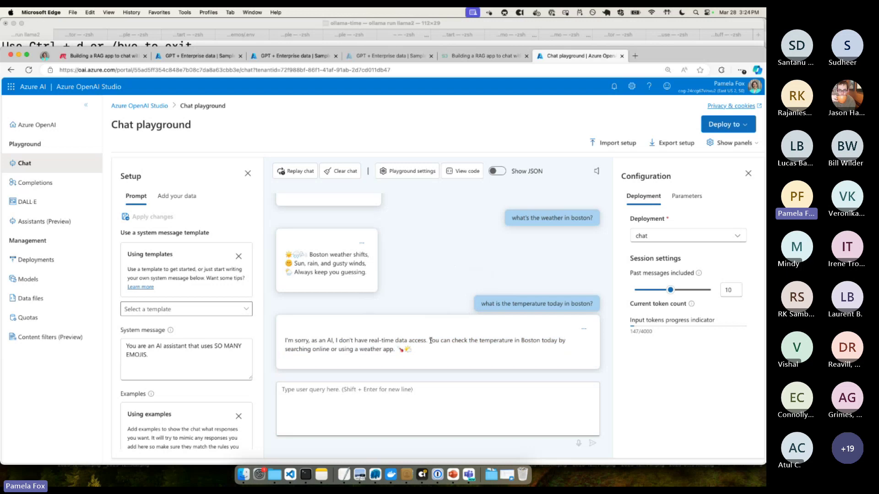
- Set the chat deployment's Top P parameter to 1
left_click(695, 196)
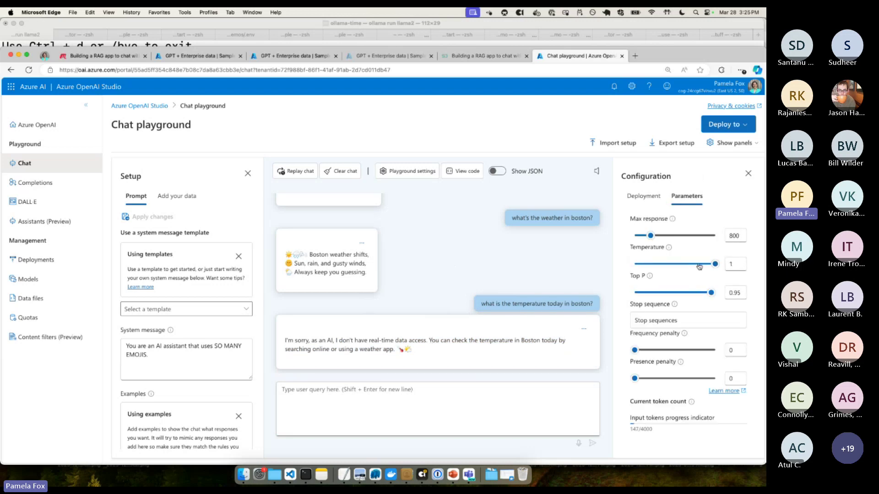
left_click_drag(711, 293, 721, 293)
- Resend the question "what is the temperature today in boston?" with the changed Top P and review the new reply
scroll(483, 302, "down", 1)
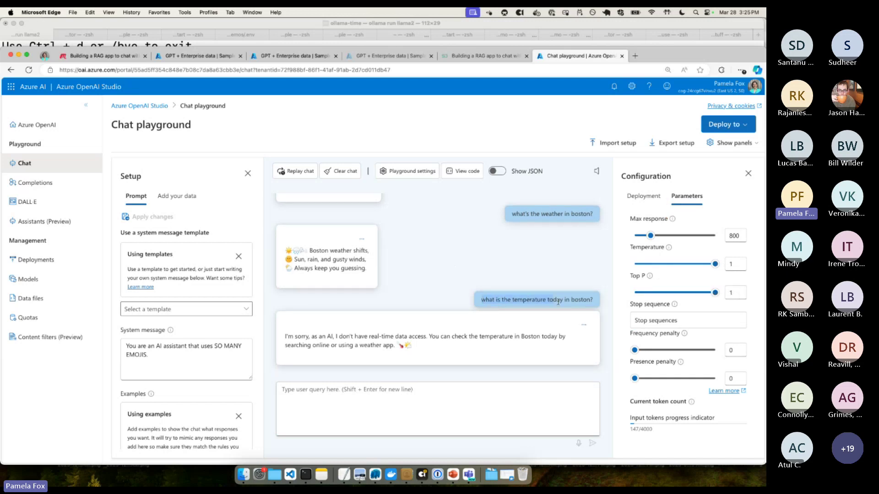
left_click(473, 401)
type("what is the temperature today in boston?")
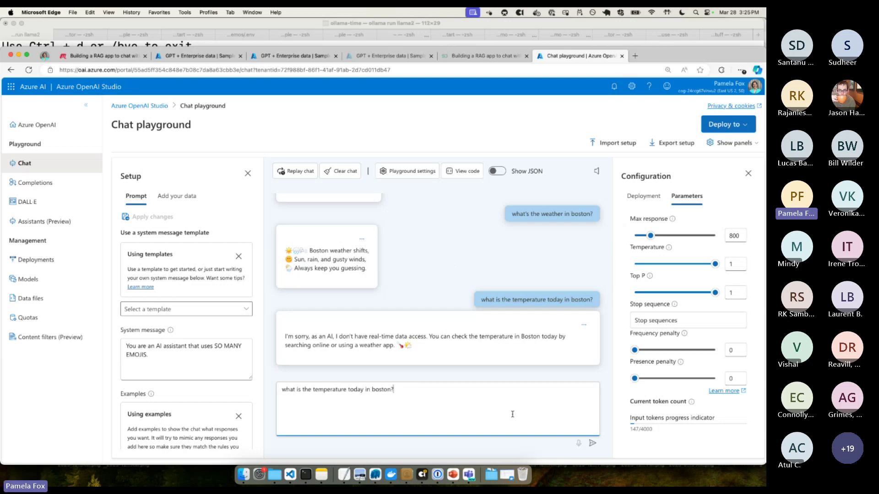
left_click(593, 443)
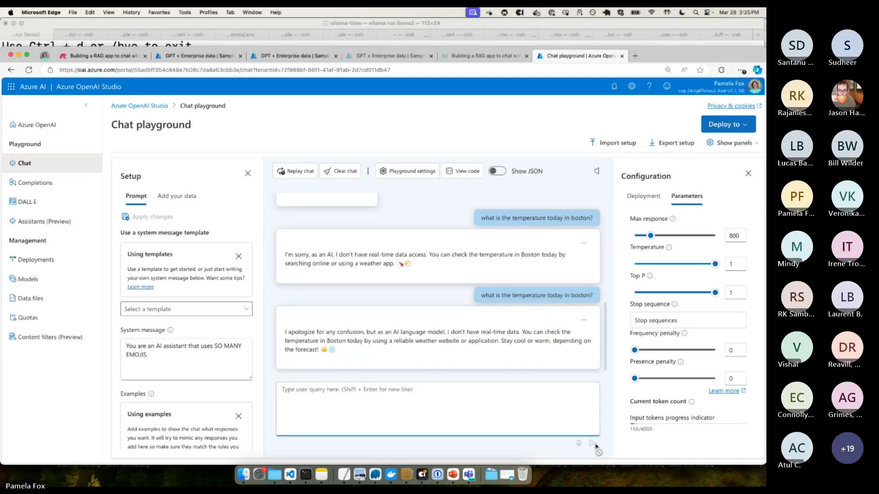
left_click_drag(413, 330, 416, 354)
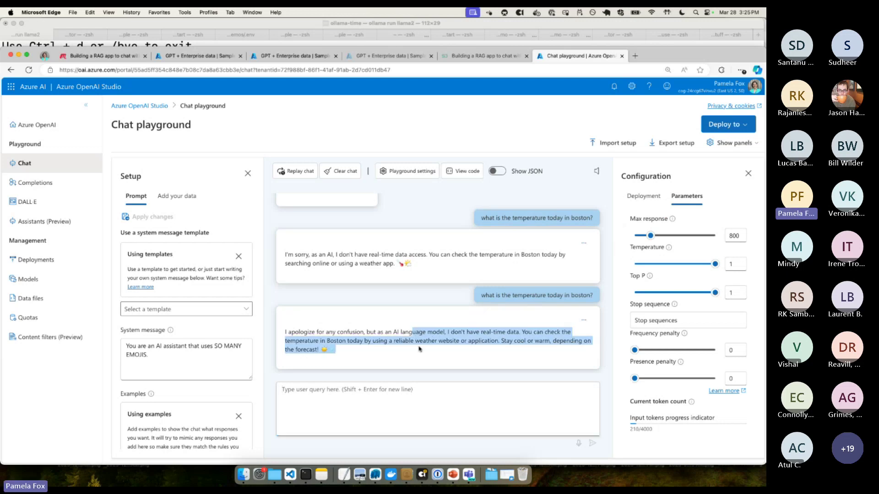
left_click(416, 354)
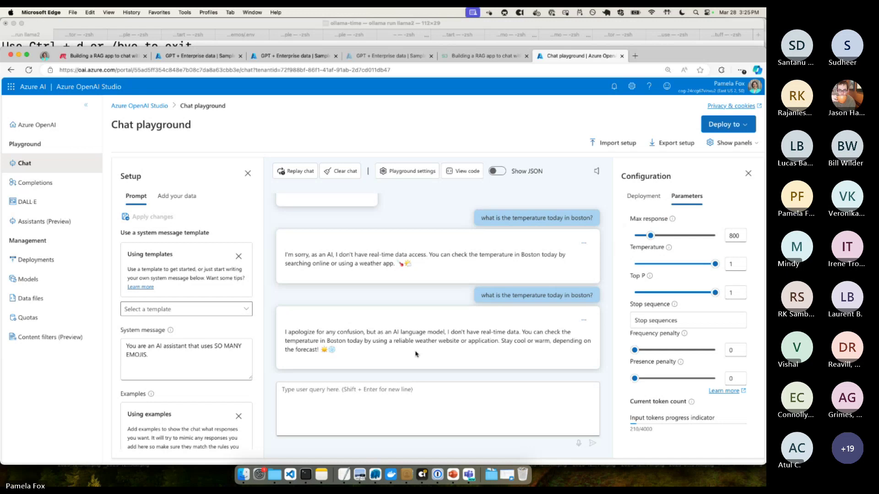
- Look back over the chat history, and open the session's sample code to read the Python version through to the completion call
scroll(416, 354, "up", 3)
scroll(422, 320, "down", 3)
scroll(434, 251, "up", 3)
scroll(436, 248, "up", 3)
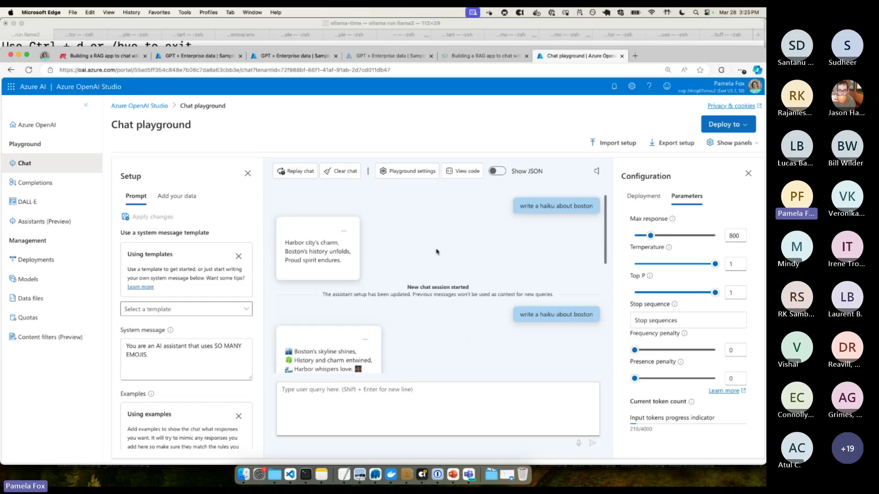
left_click(468, 173)
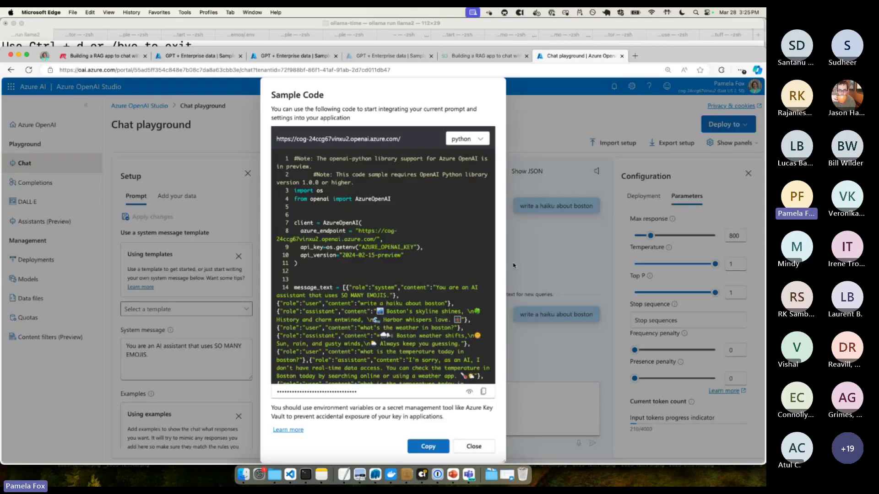
scroll(399, 257, "down", 5)
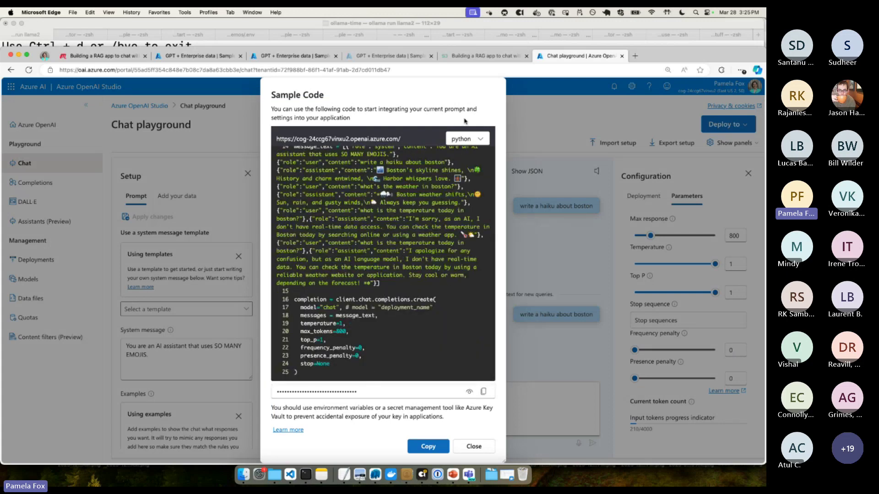
- Compare the sample code in other formats by showing it as curl, C#, Python and JSON
left_click(488, 142)
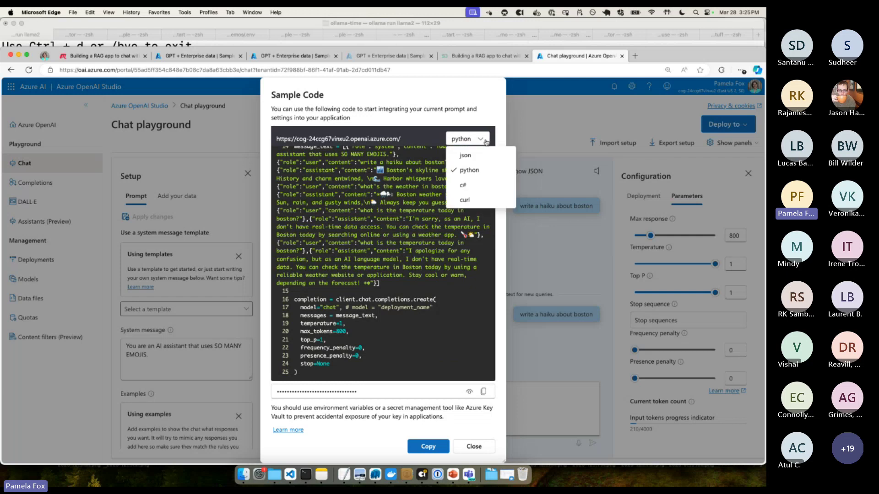
left_click(463, 200)
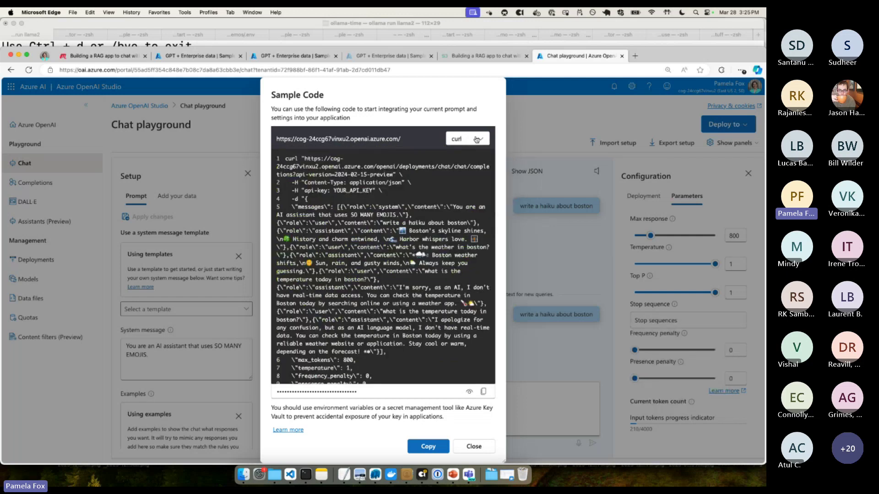
left_click(466, 139)
left_click(463, 185)
left_click(467, 139)
left_click(471, 169)
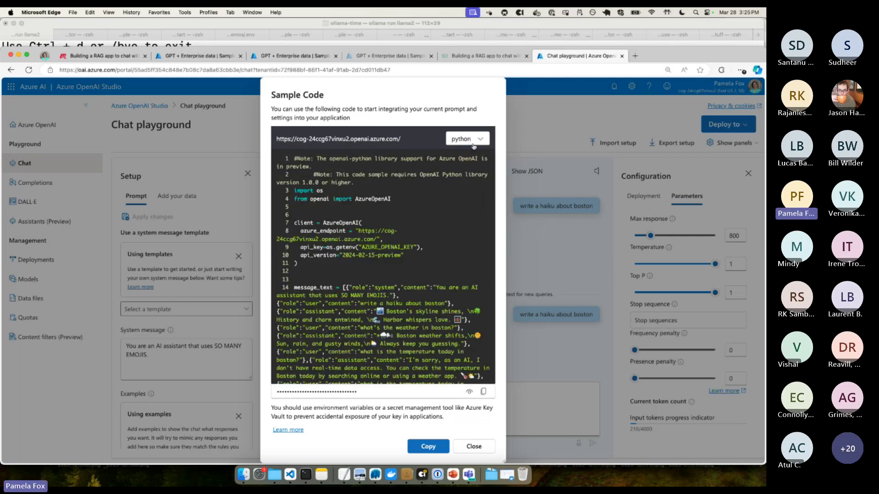
left_click(471, 140)
left_click(469, 155)
- Show the sample code in Python again, examine its client setup, messages and completion parameters, and close it
left_click(471, 146)
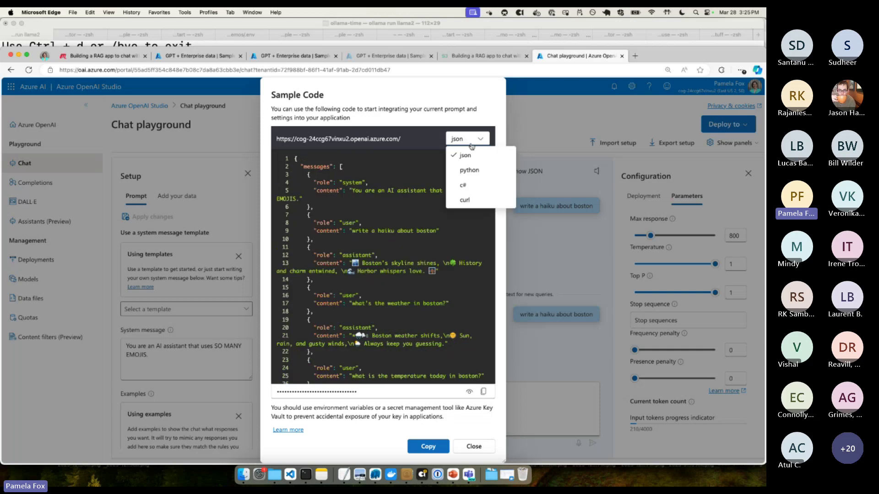
left_click(464, 170)
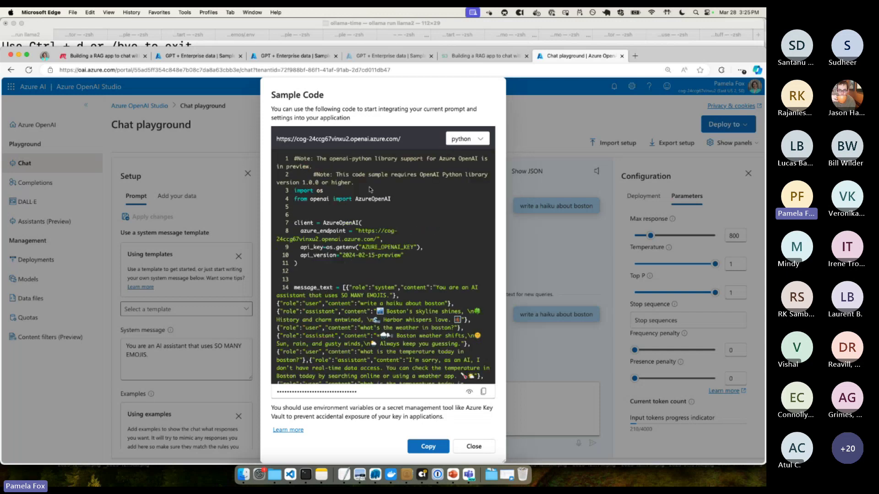
scroll(401, 228, "down", 5)
scroll(400, 226, "up", 3)
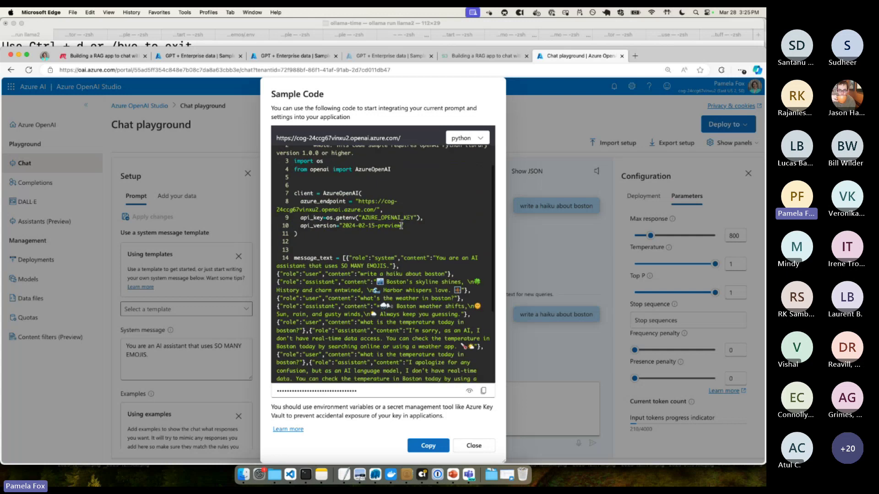
scroll(401, 225, "down", 4)
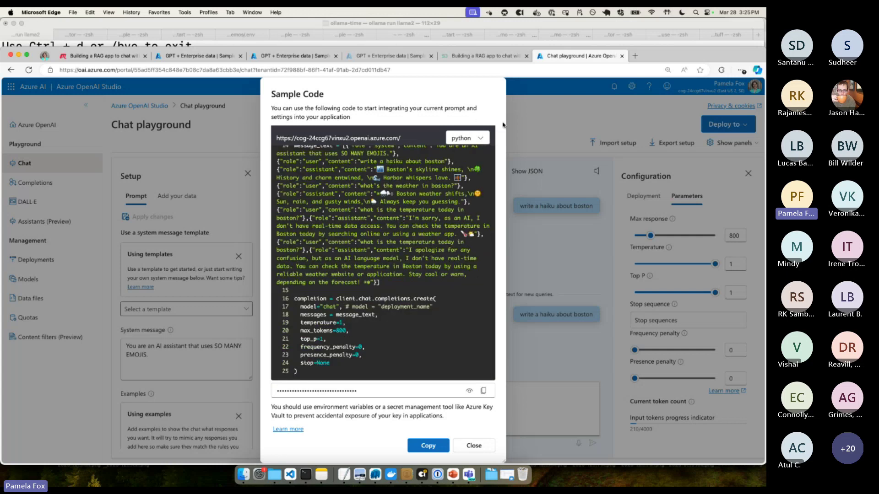
left_click(487, 446)
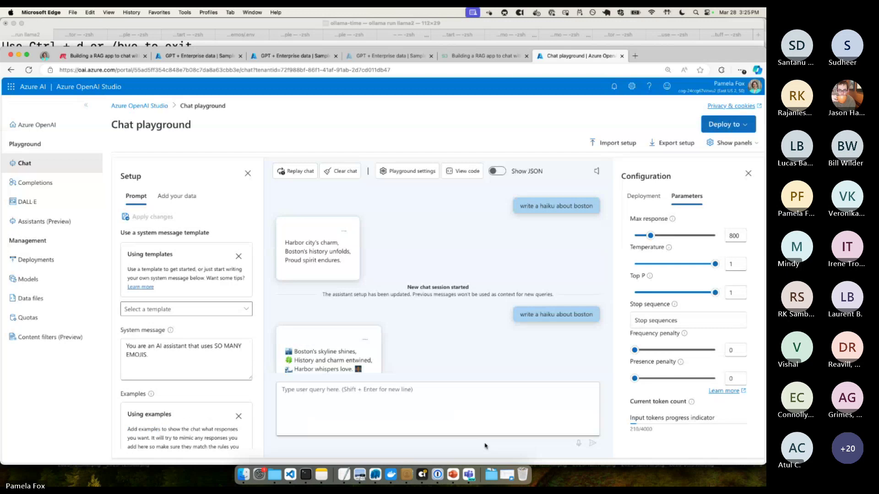
- Switch to the RAGonAzure slide show in PowerPoint and show the "Using OpenAI GPT models: Python" slide
left_click(450, 483)
left_click(422, 242)
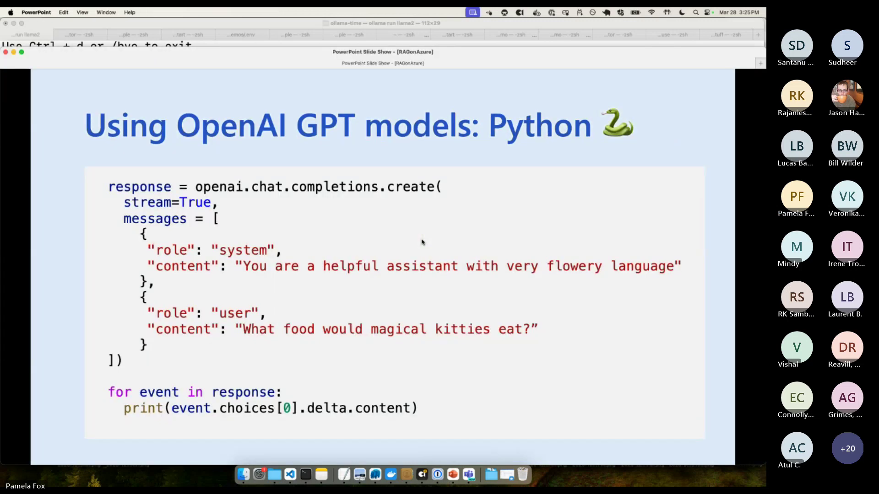